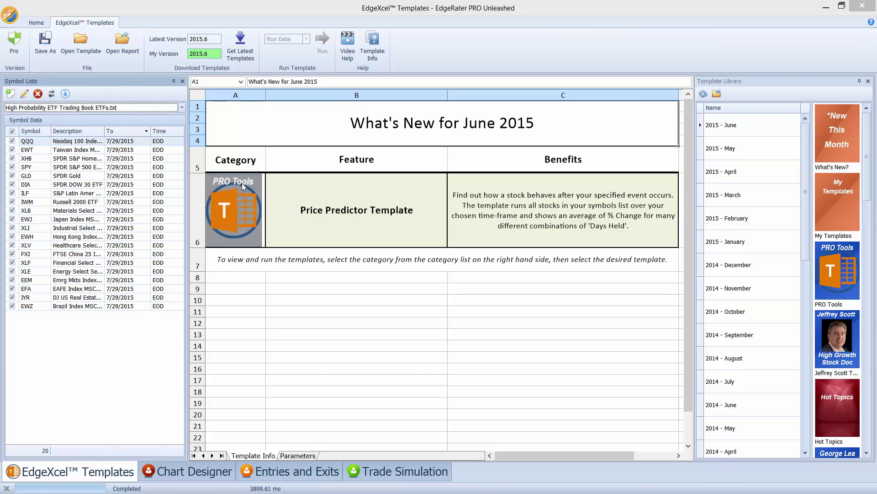
Step: Load the Price Predictor Template from the PRO Tools template category
click(843, 255)
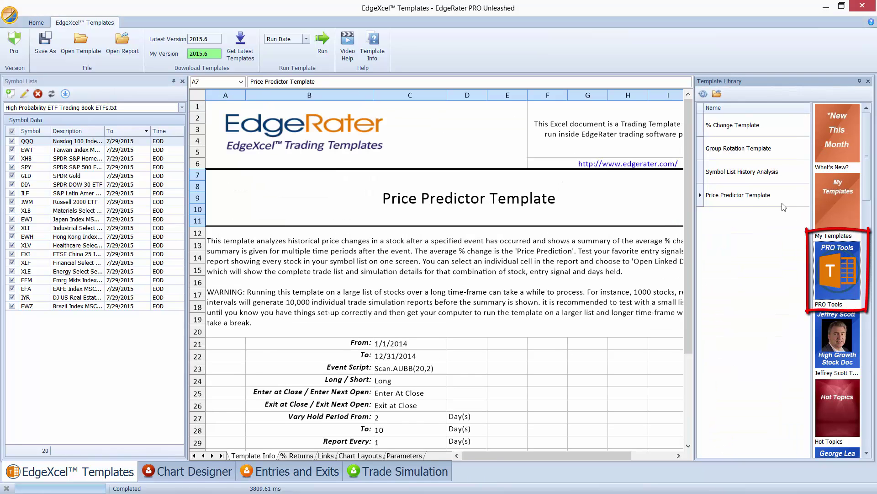
click(746, 196)
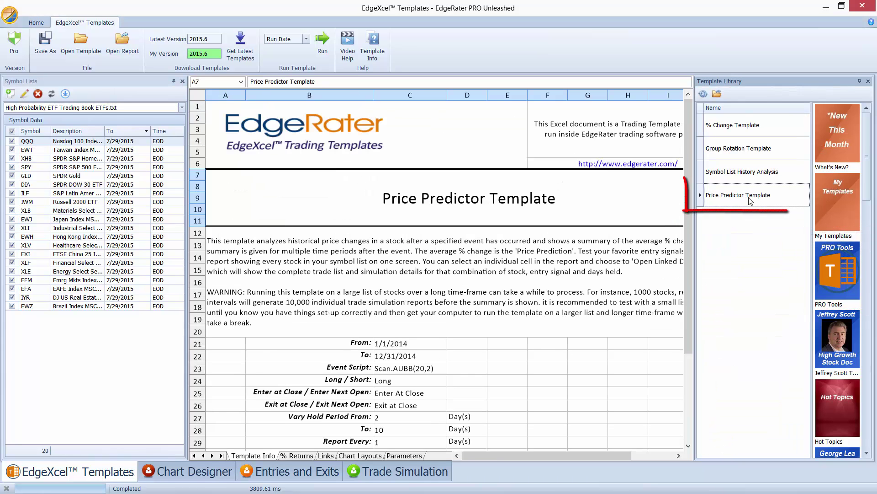
drag(693, 187, 693, 249)
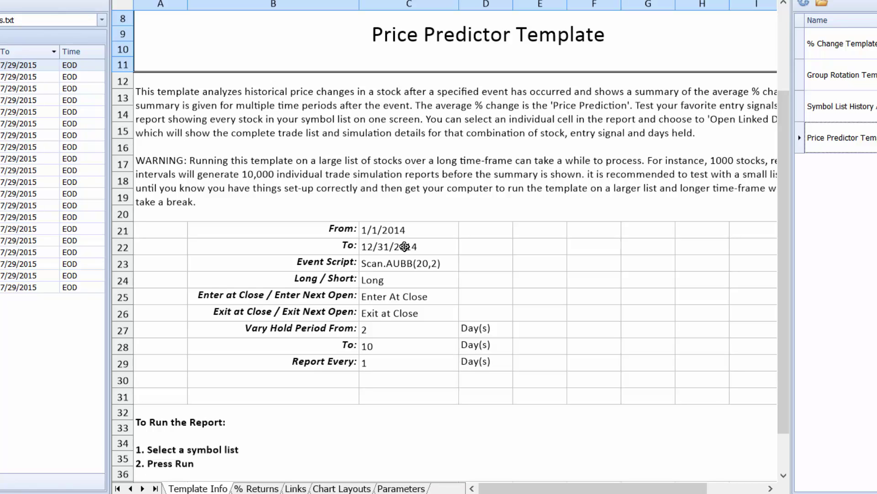
click(404, 229)
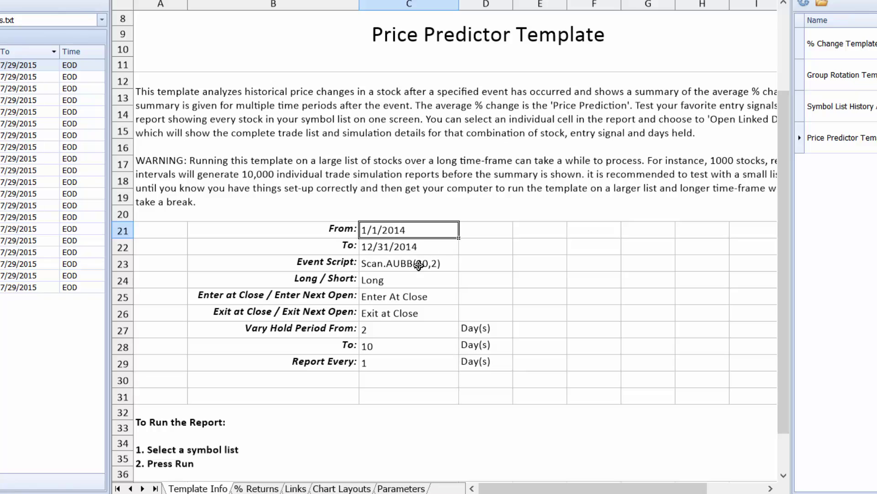
click(419, 263)
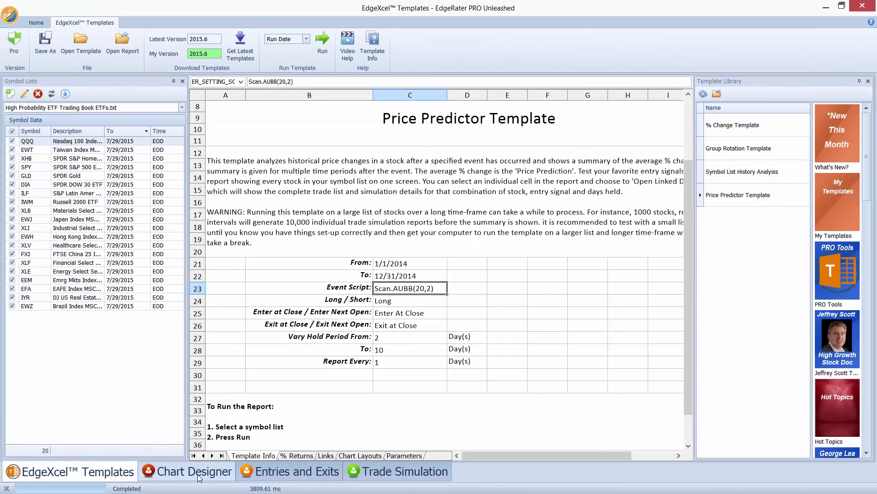
Step: Show Chart Designer's Chart Scripts with My Scripts and System Indicators collapsed, revealing System Scans
click(199, 475)
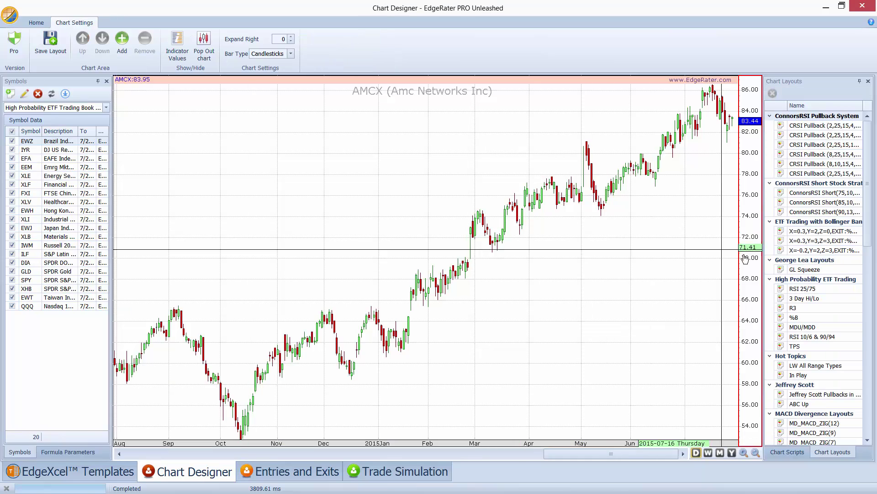
click(788, 454)
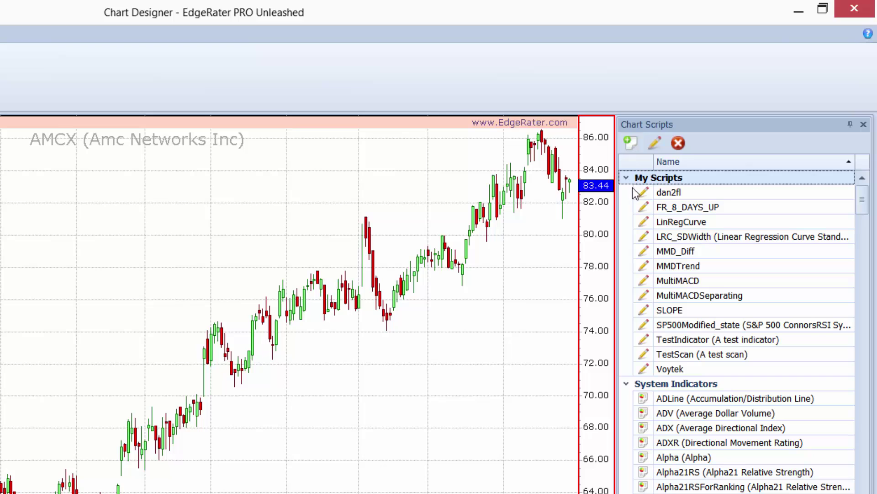
click(627, 178)
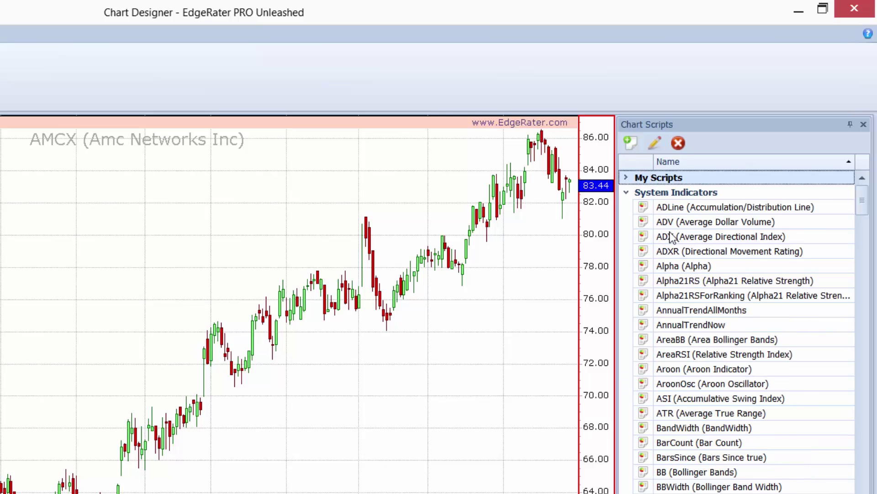
click(627, 194)
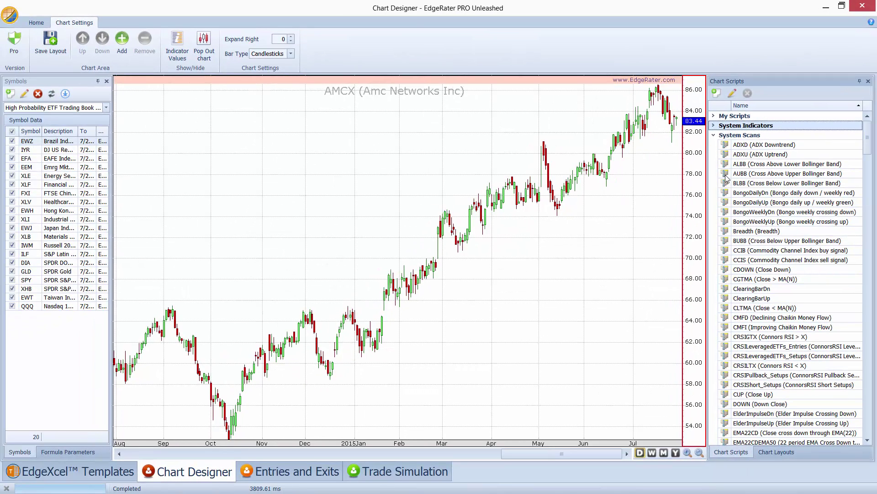
Step: Add the AUBB scan pane under the AMCX chart and set its P parameter to 2
double_click(728, 177)
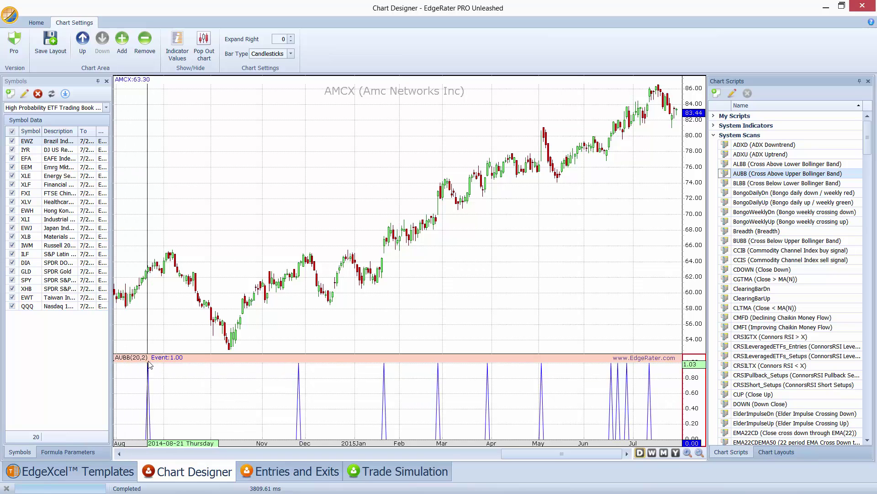
click(87, 451)
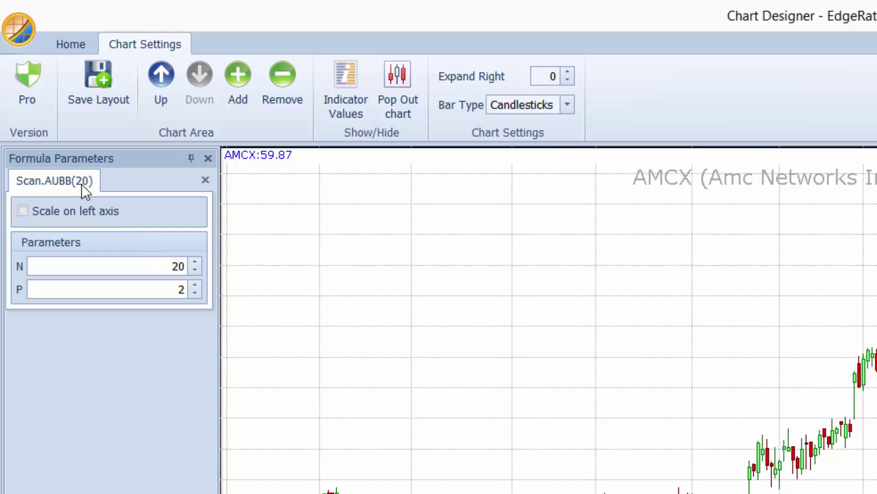
click(196, 285)
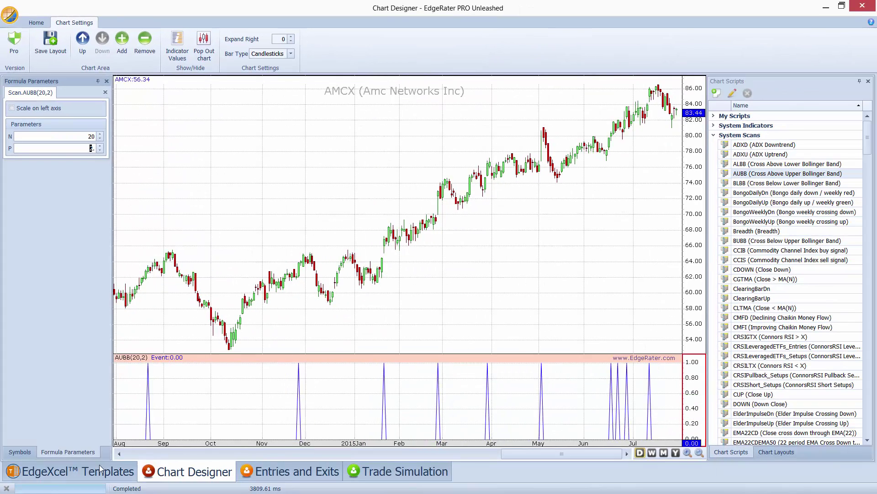
Step: Add an ADXU scan pane to the AMCX chart with parameters 14 and M 20
click(100, 469)
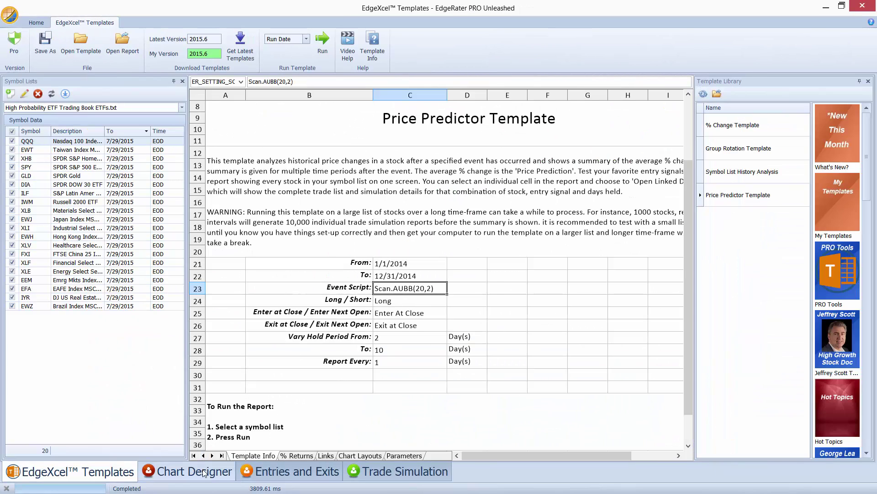
click(204, 474)
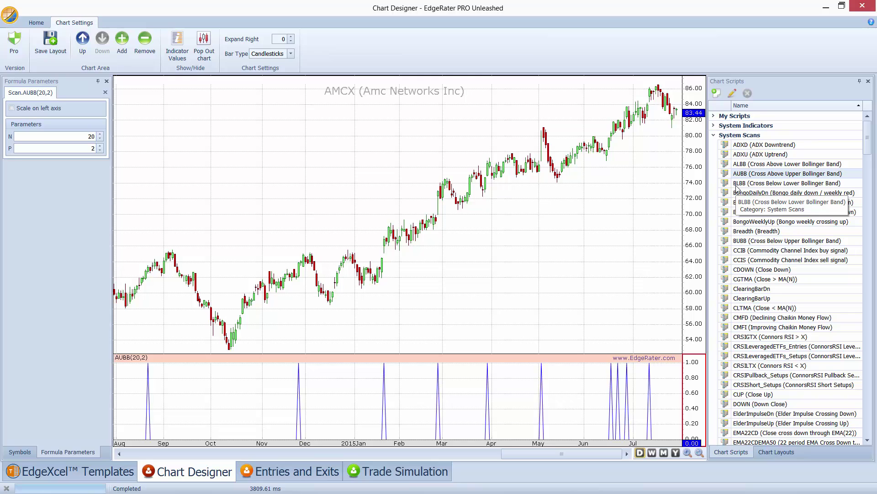
double_click(737, 155)
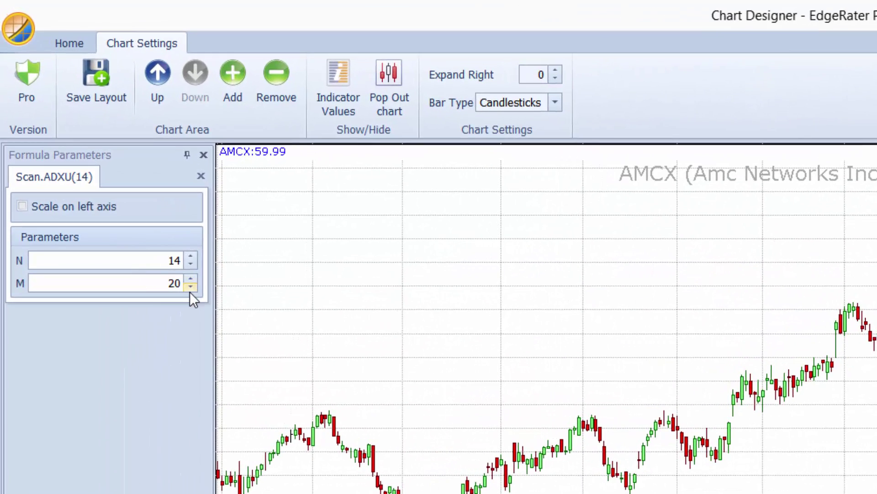
click(190, 291)
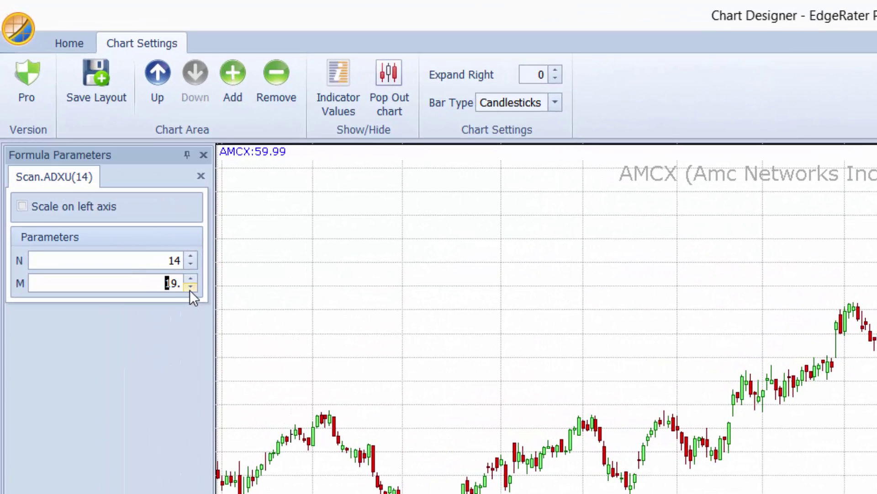
click(191, 278)
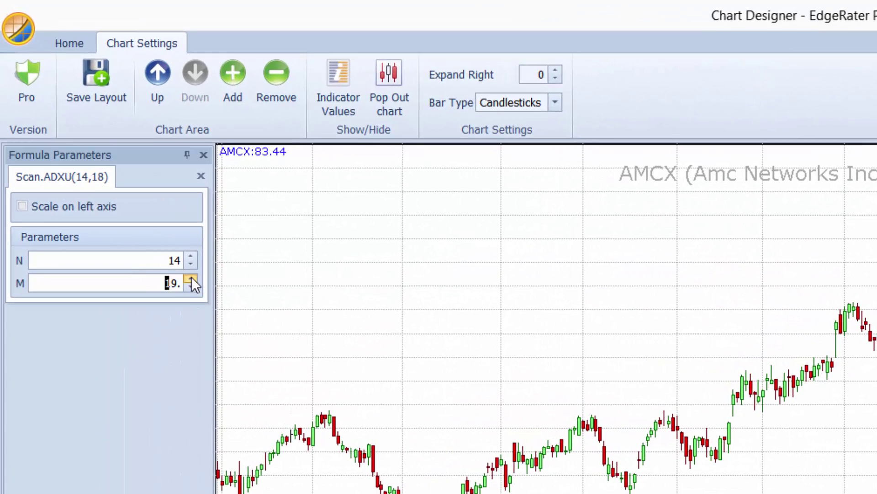
click(191, 278)
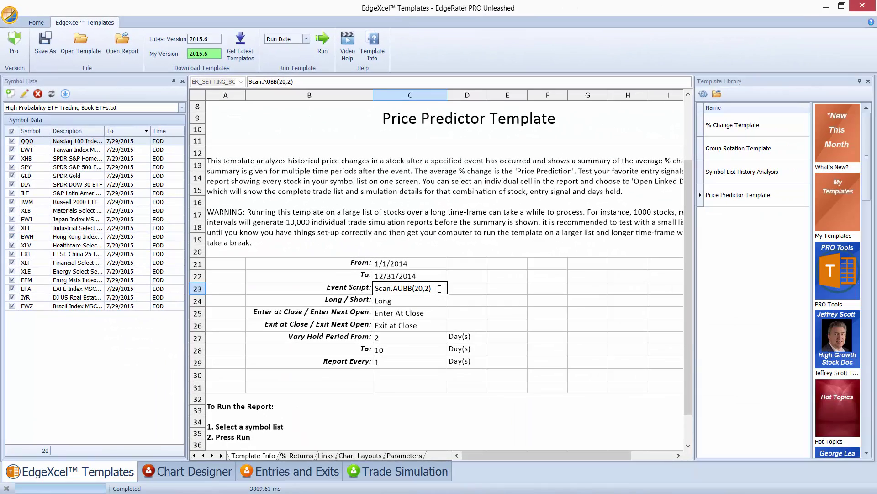
Step: Replace AUBB(20,2) with ADXU(14,20) in the event script cell C23
drag(439, 289, 393, 288)
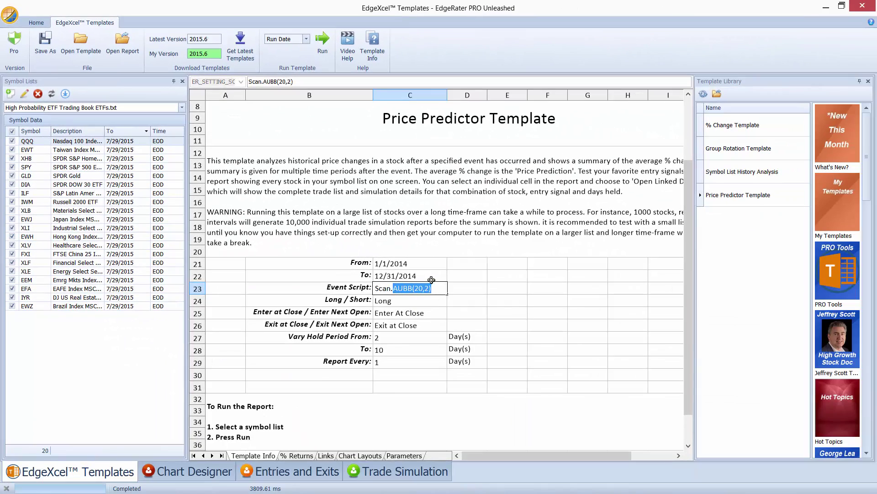
text(ADXU()
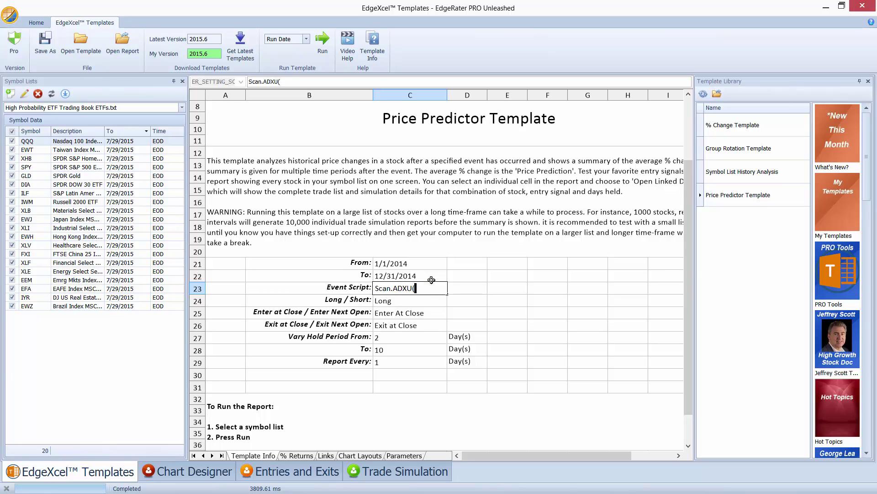
text(14,20))
key(Return)
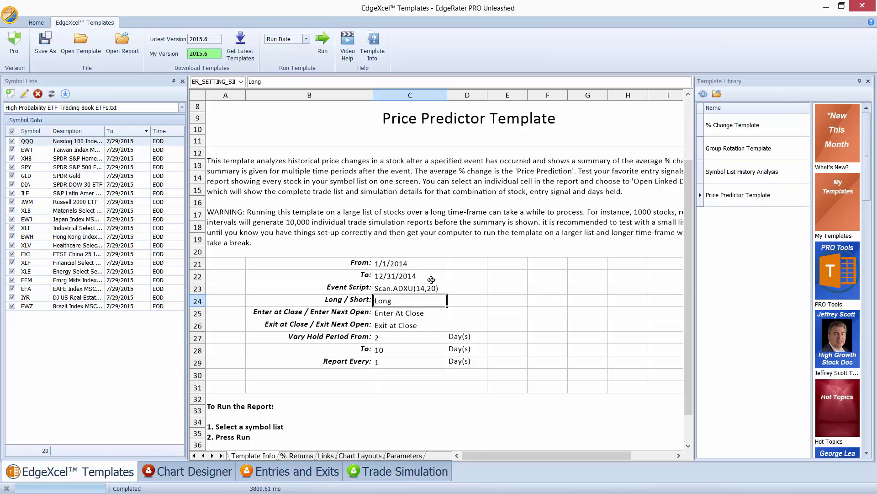
Step: Add the TestScan script from My Scripts as a third pane under the AMCX chart
click(205, 475)
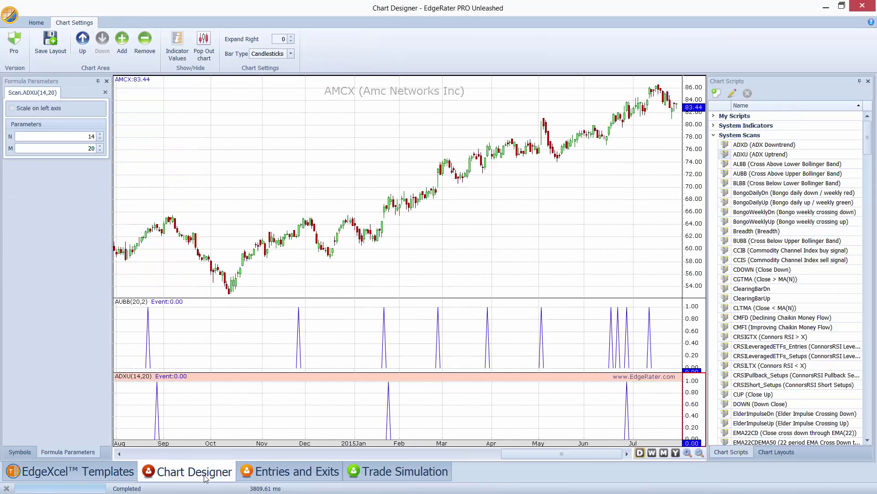
click(714, 117)
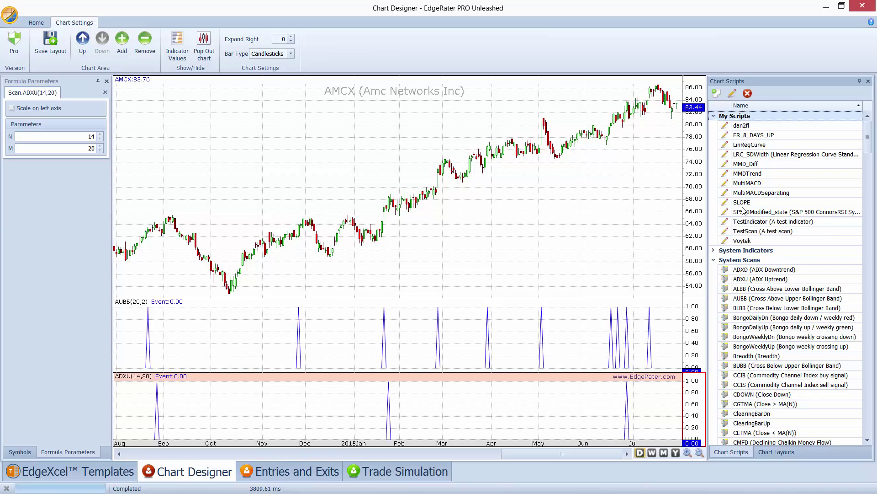
click(730, 235)
double_click(730, 235)
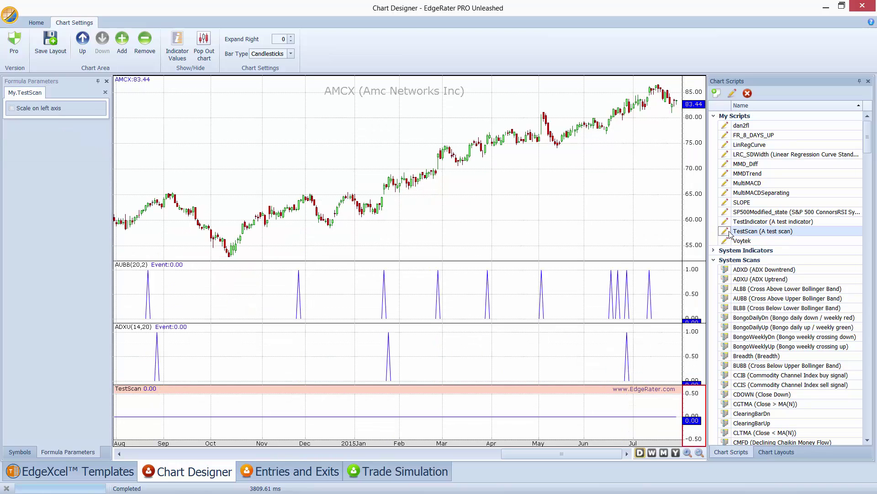
drag(559, 454, 578, 458)
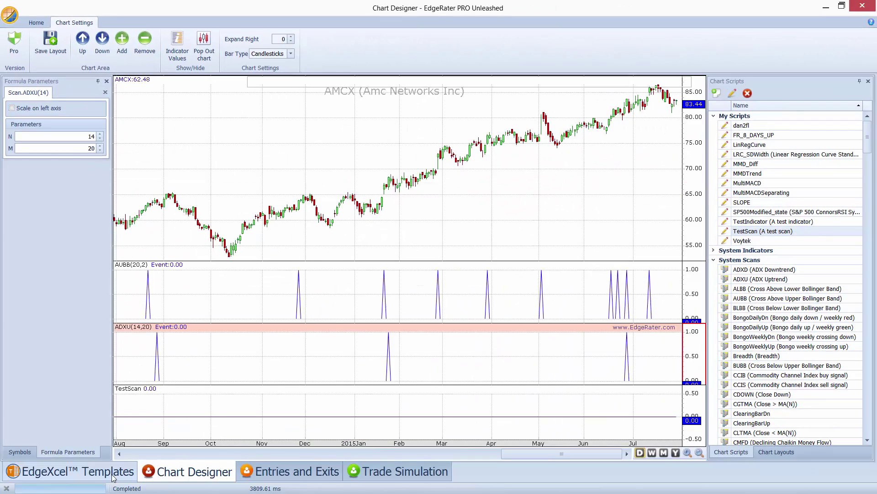
click(113, 475)
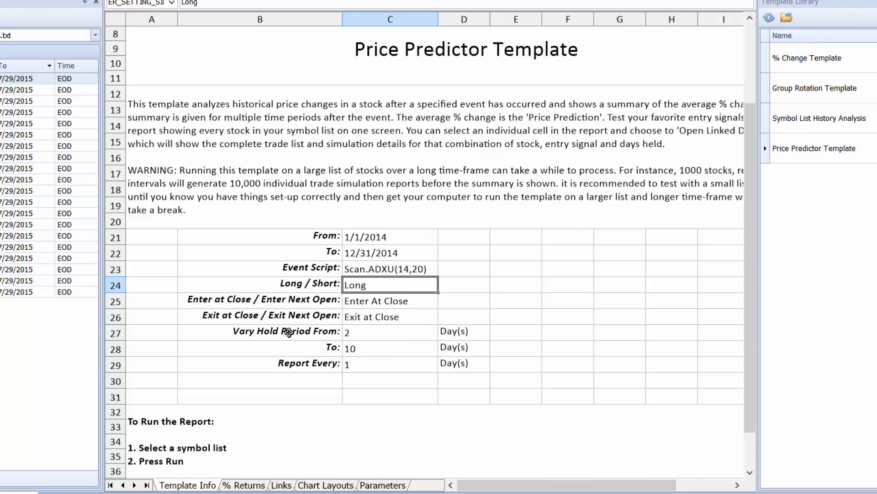
click(350, 334)
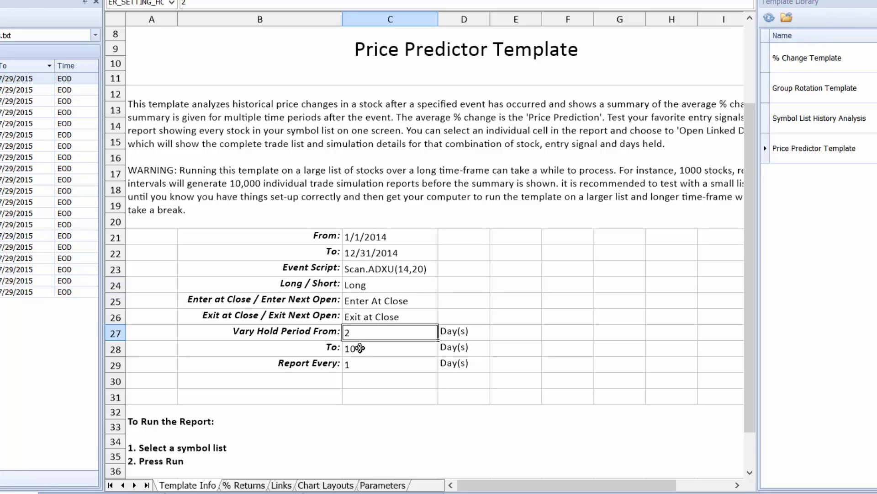
click(363, 352)
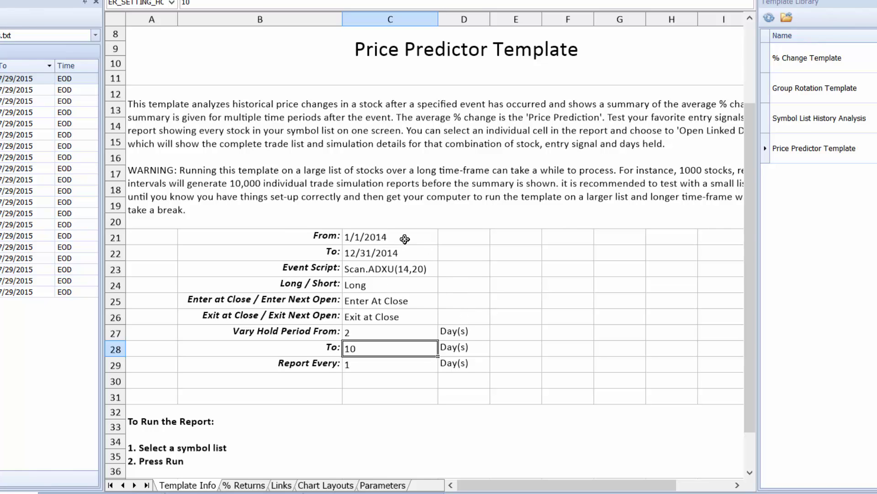
drag(405, 237, 408, 364)
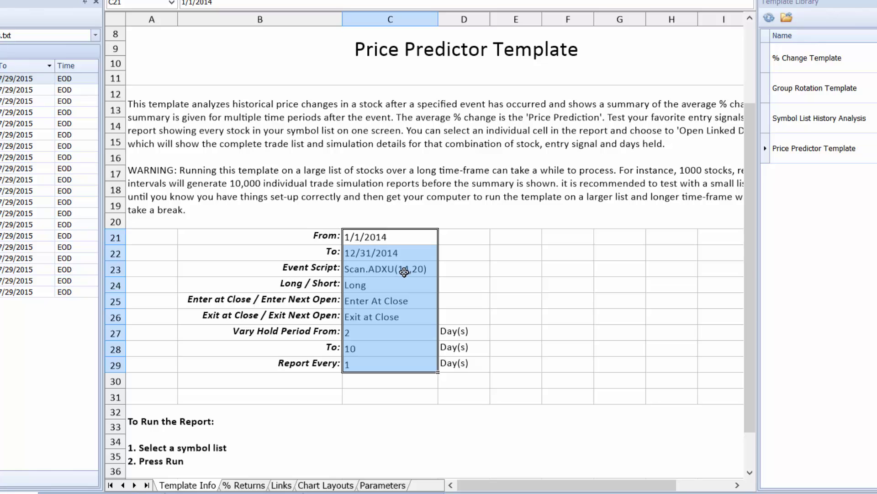
click(470, 255)
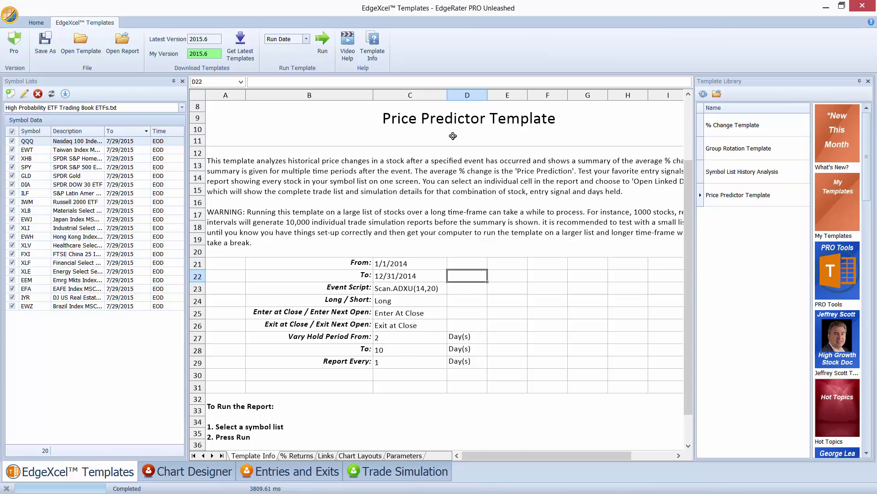
Step: Run the Price Predictor on the ETF list and maximize the resulting report window
click(323, 50)
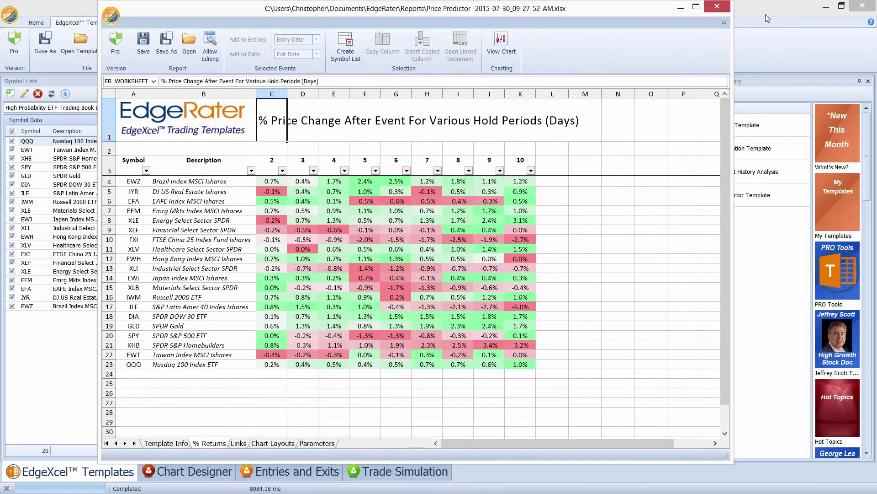
click(697, 7)
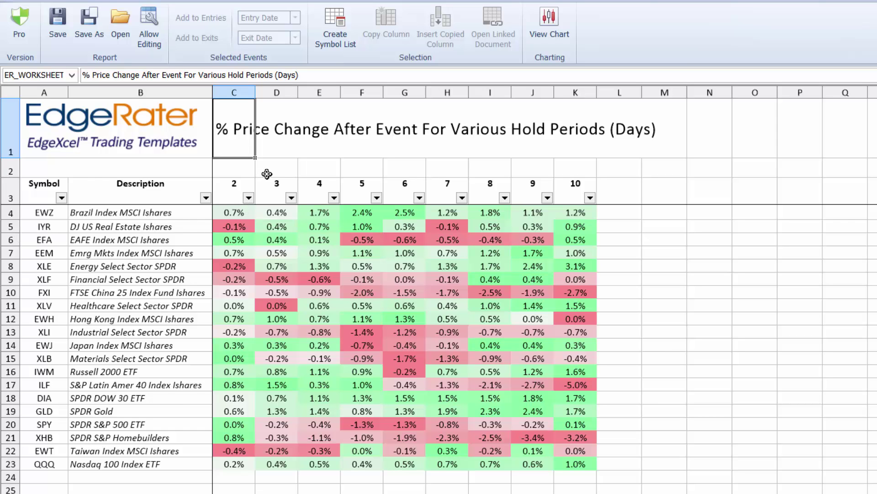
Step: Sort the ETF table by 5-day returns, largest to smallest, putting EWZ at 2.4% on top
click(279, 187)
click(232, 186)
click(277, 185)
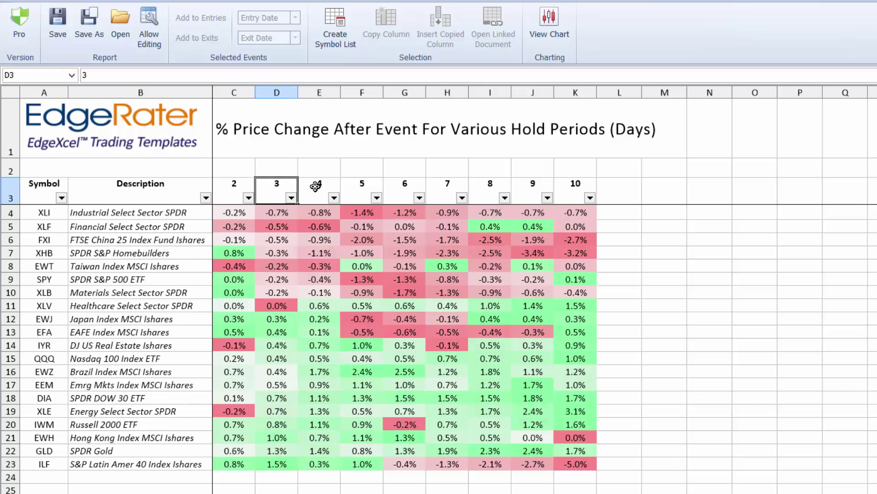
click(321, 185)
click(357, 187)
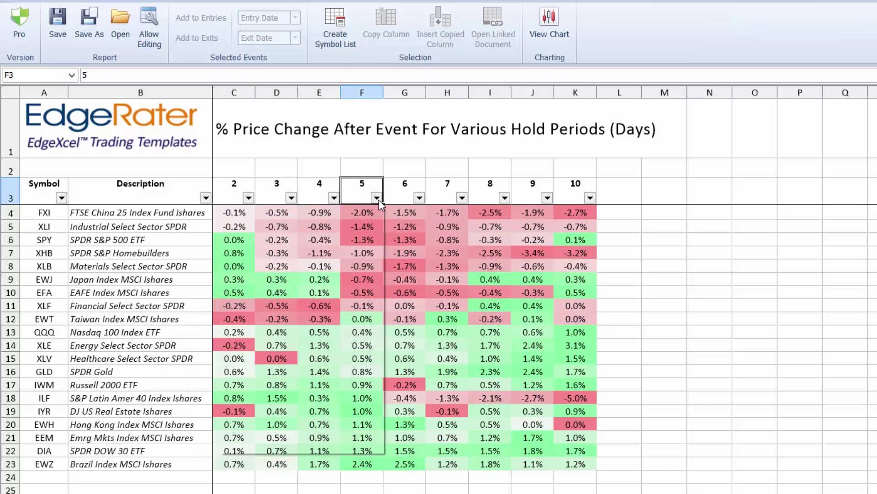
click(377, 198)
click(363, 189)
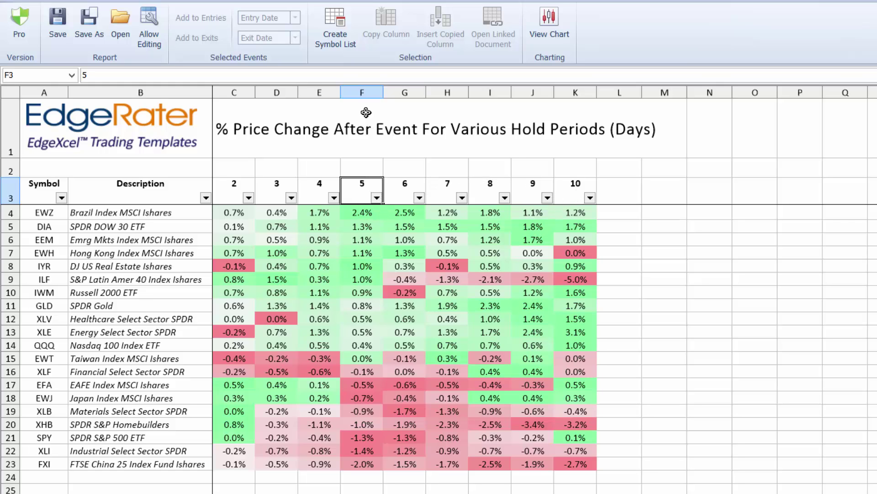
click(363, 93)
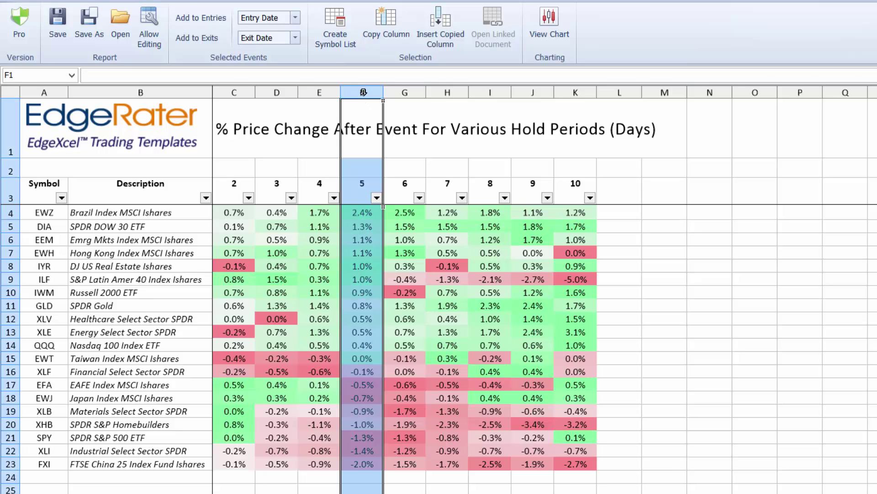
click(363, 182)
click(364, 183)
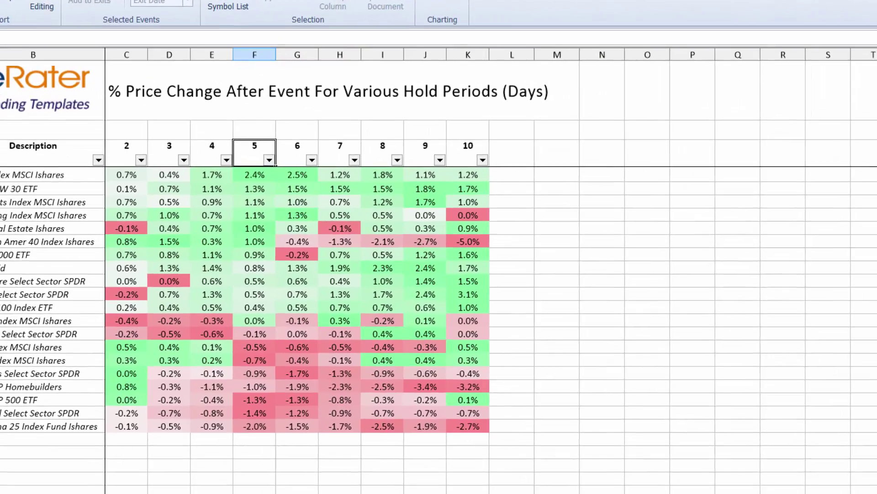
Step: Switch to the EdgeRater Reports folder and open its Trade Simulation Reports subfolder
key(alt+Tab)
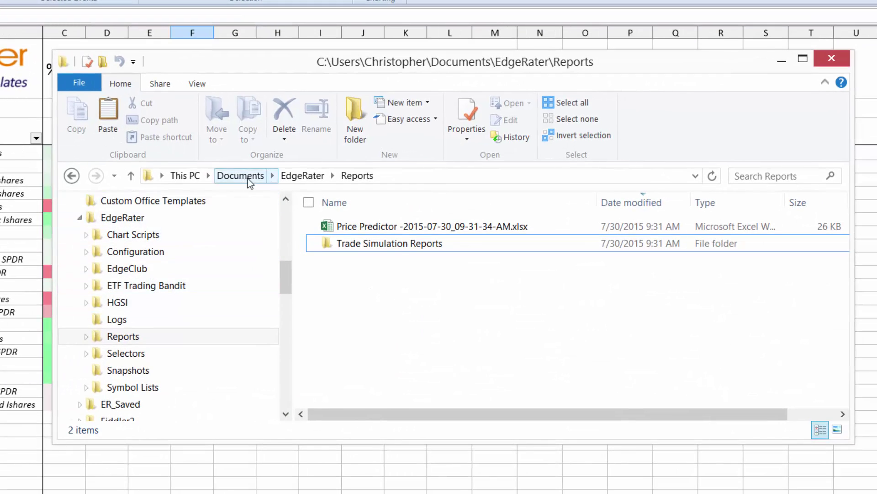
click(86, 336)
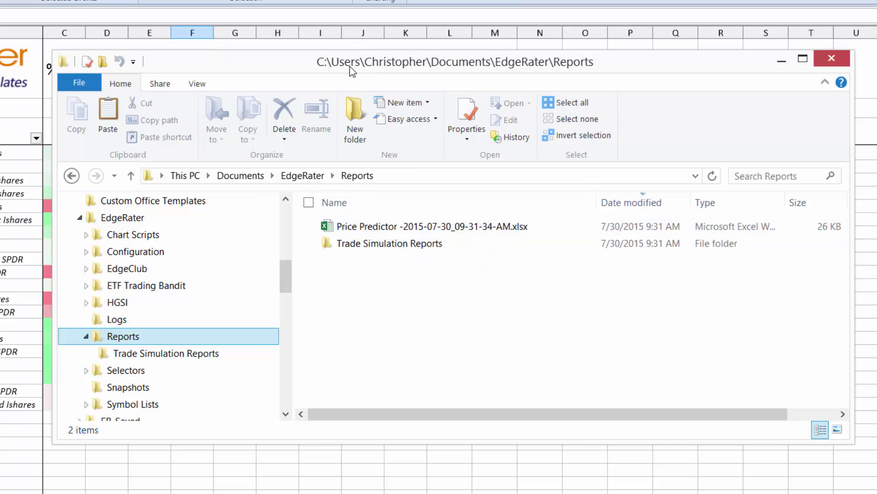
drag(353, 71, 676, 181)
drag(612, 176, 256, 105)
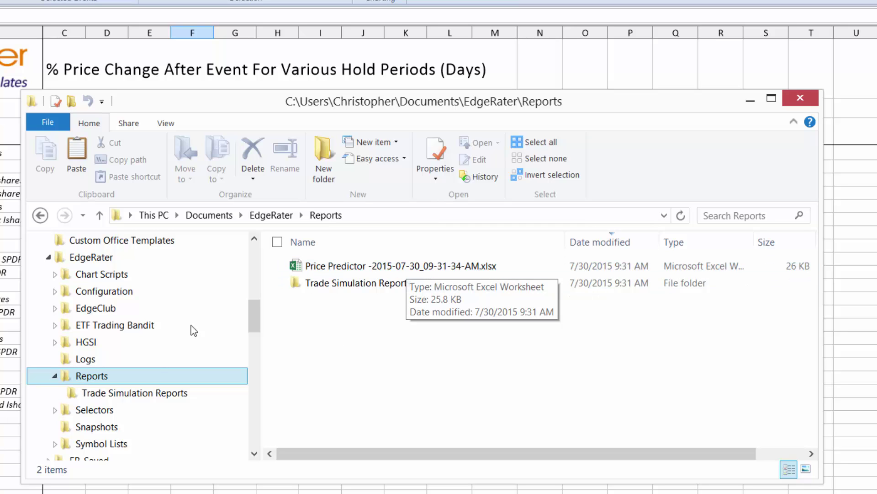
click(136, 394)
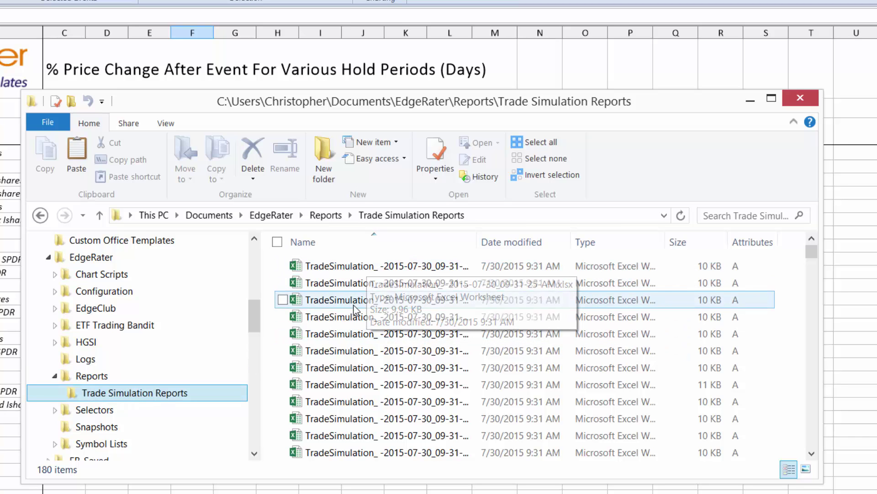
Step: Scroll through the 180 TradeSimulation workbooks, then close the Explorer window
drag(812, 261, 814, 301)
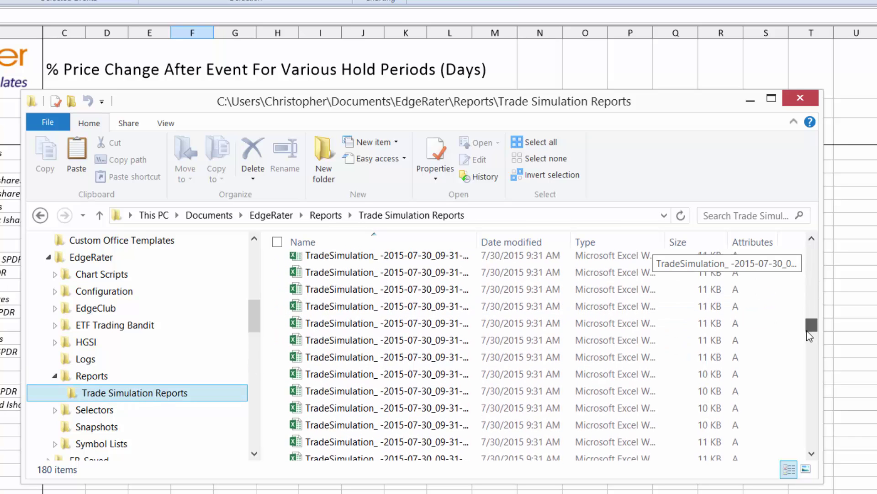
scroll(809, 340, up, 10)
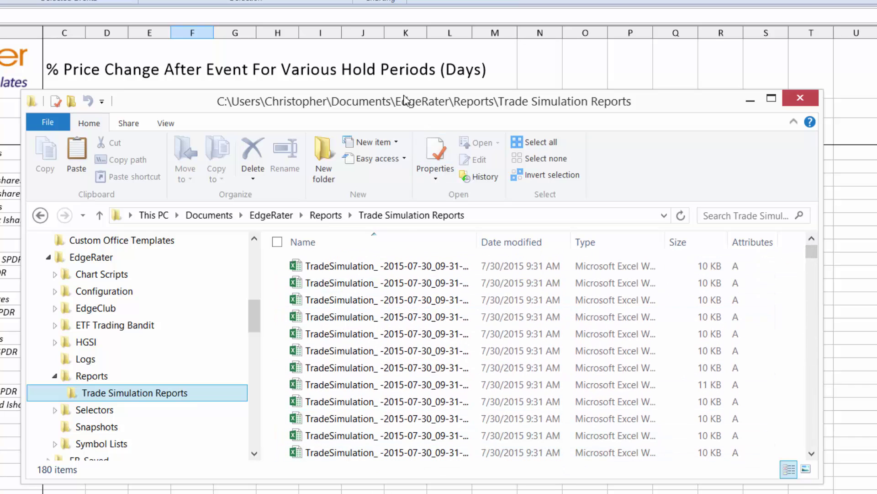
key(alt+F4)
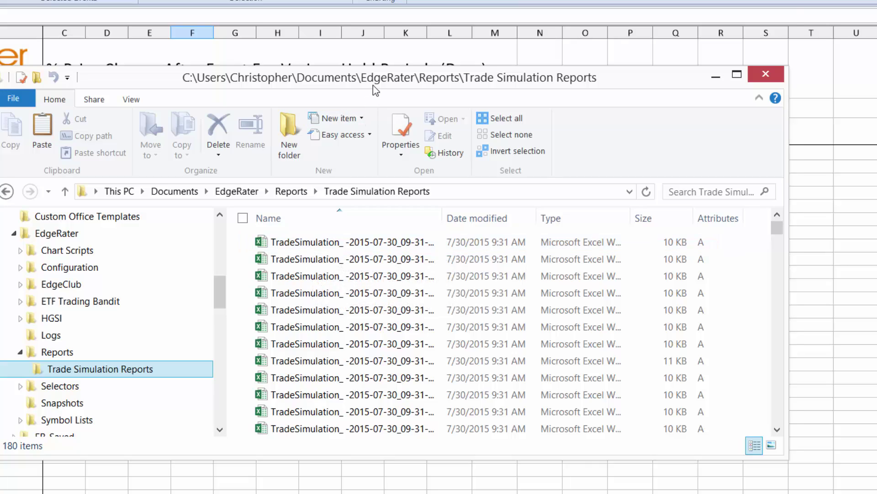
Step: Open the linked trade simulation for EWZ's 5-day 2.4% return in cell F4
drag(372, 85, 373, 0)
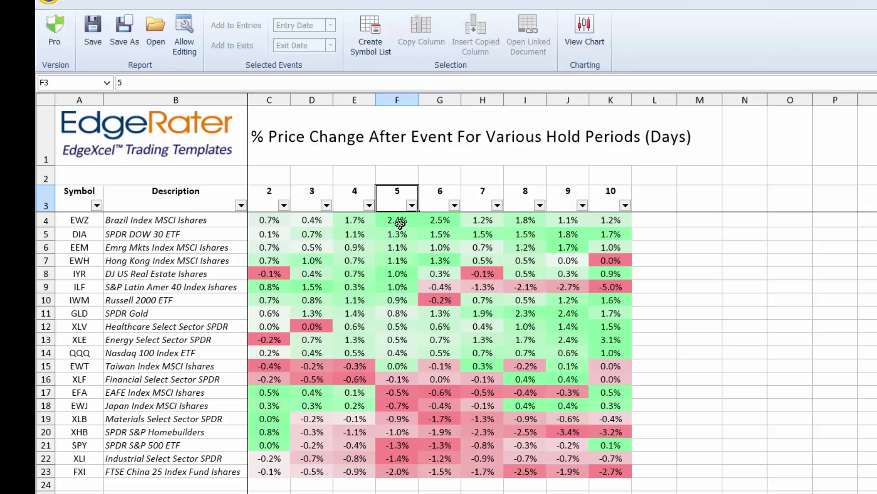
click(400, 224)
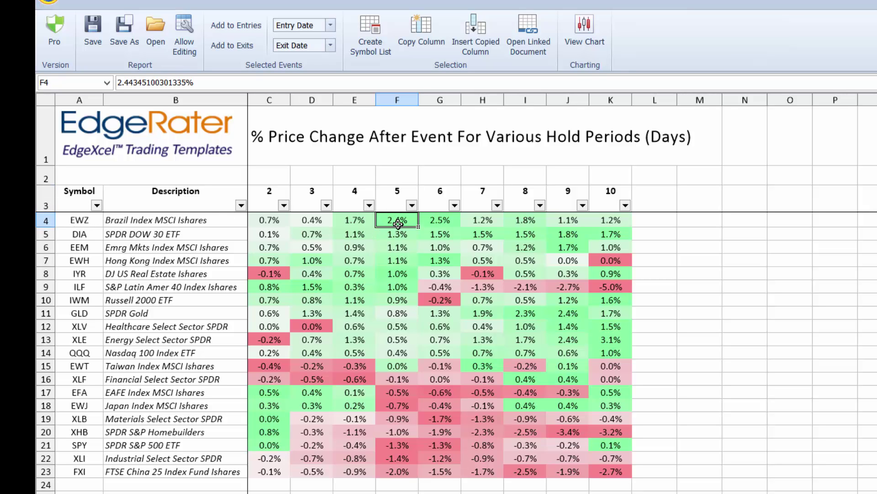
click(531, 37)
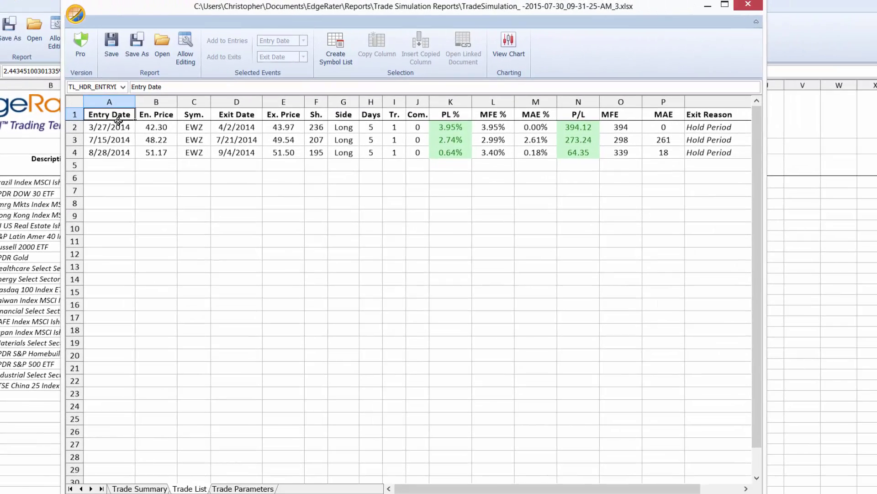
Step: Reposition the TradeSimulation workbook window and select the first trade's exit date 4/2/2014
drag(58, 28, 9, 81)
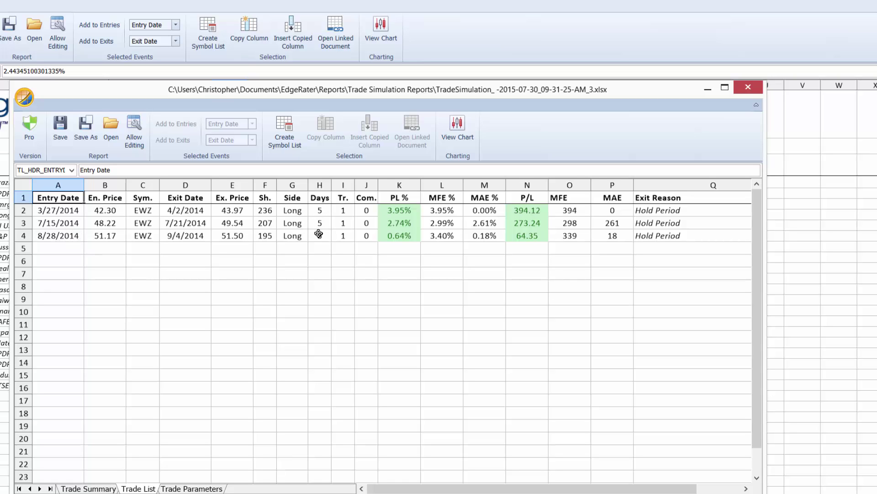
drag(330, 90, 275, 67)
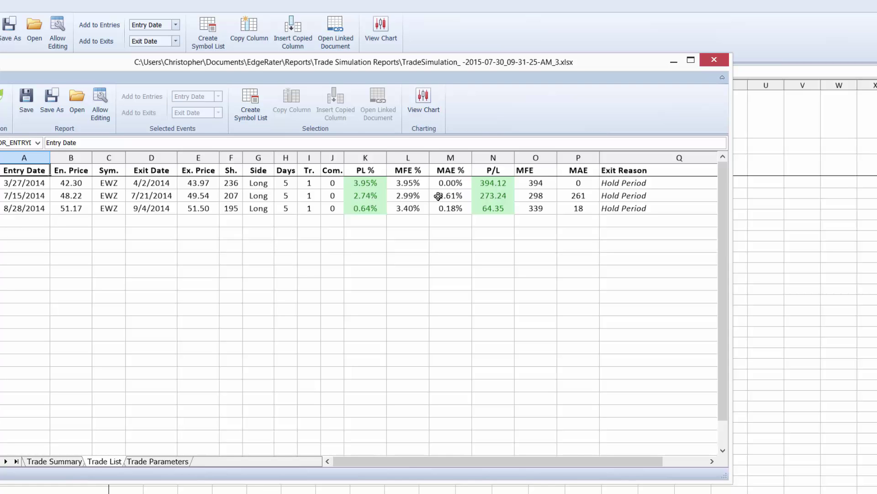
drag(335, 62, 328, 215)
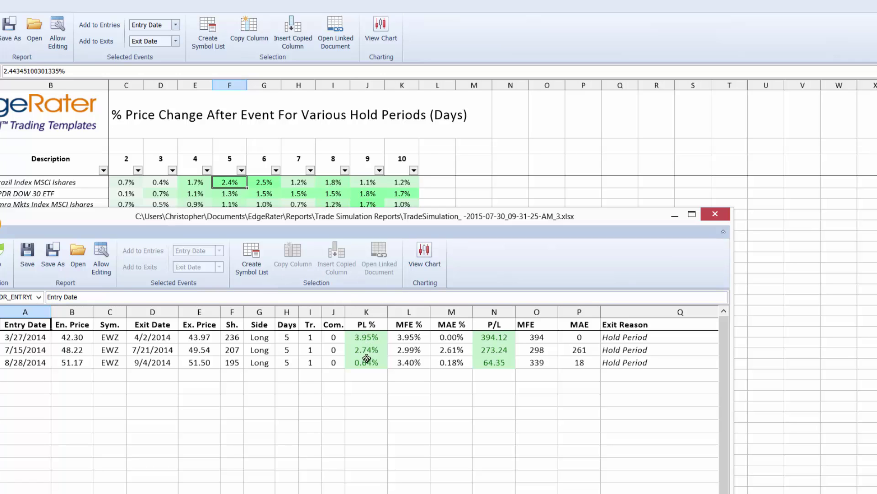
drag(369, 216, 384, 77)
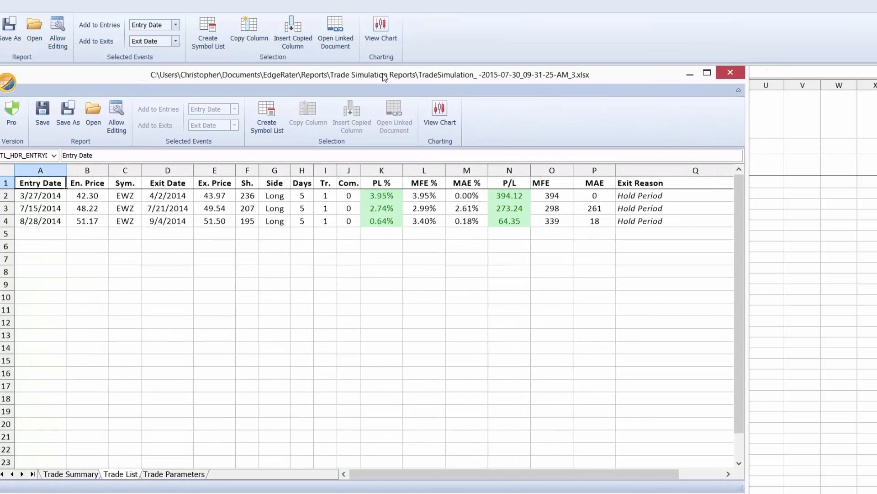
click(165, 197)
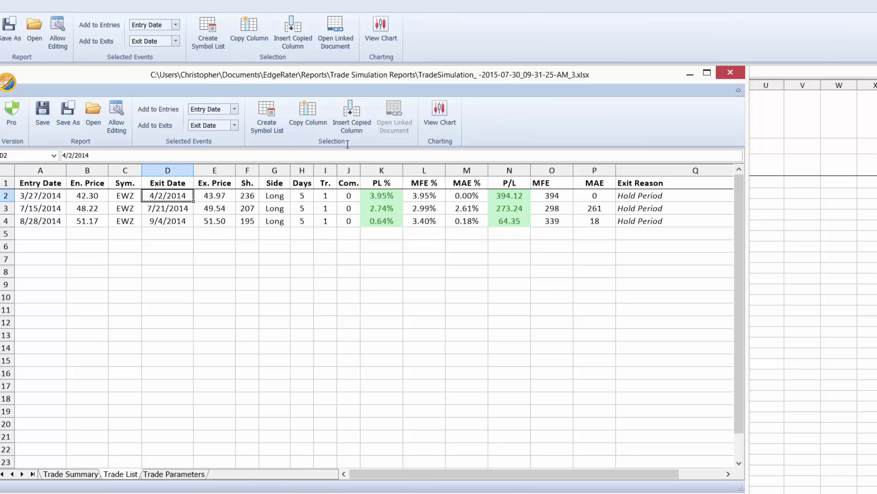
Step: Chart the EWZ trades in the Chart Viewer and apply the GL Squeeze layout with bands and volume
click(438, 117)
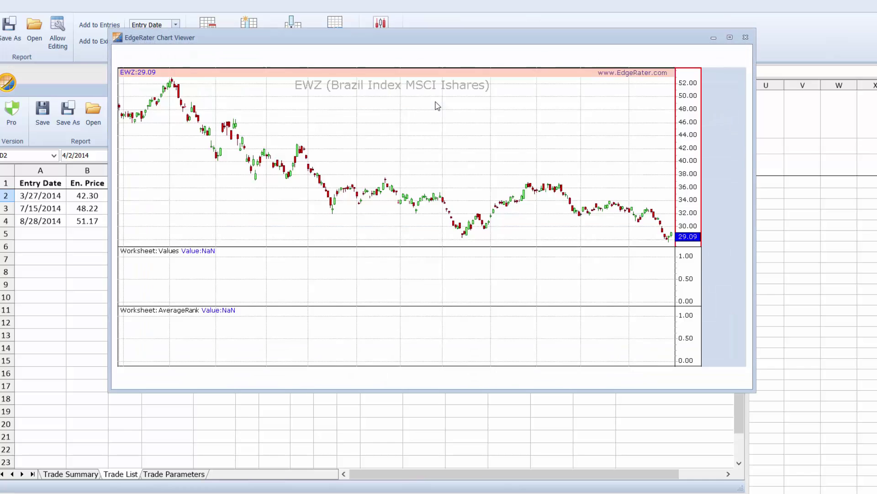
drag(474, 40, 564, 97)
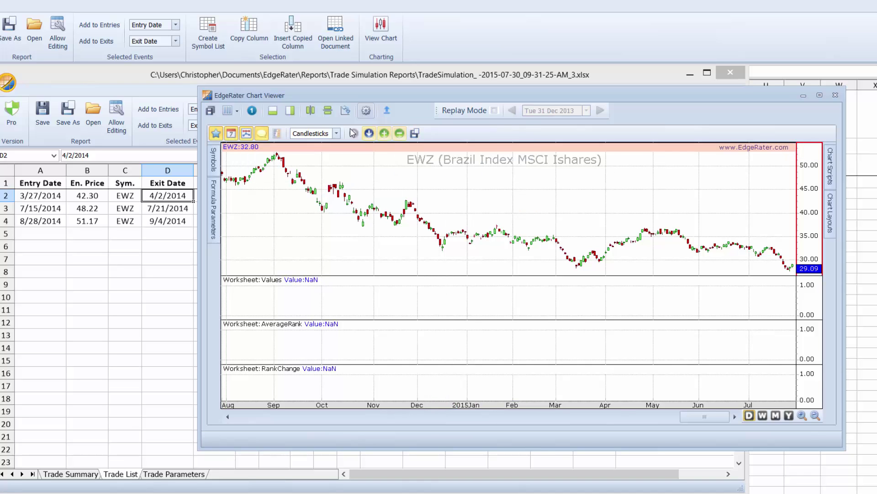
mouse_move(832, 213)
scroll(818, 238, down, 2)
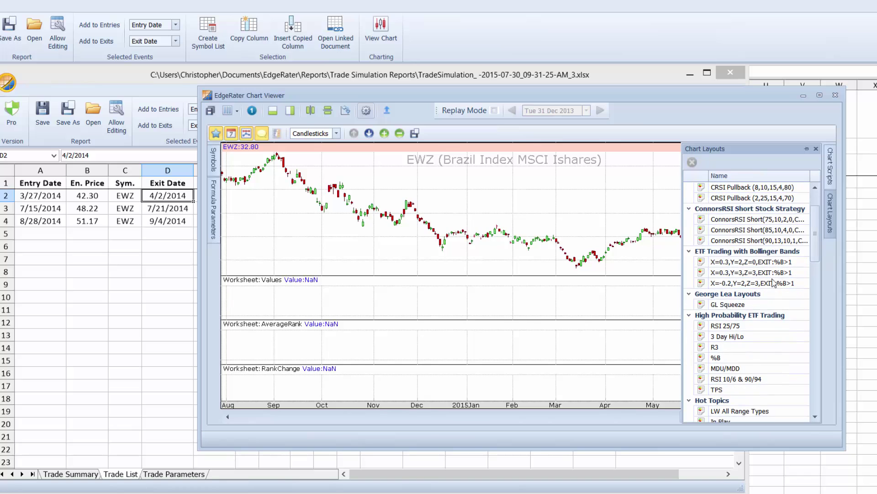
click(752, 305)
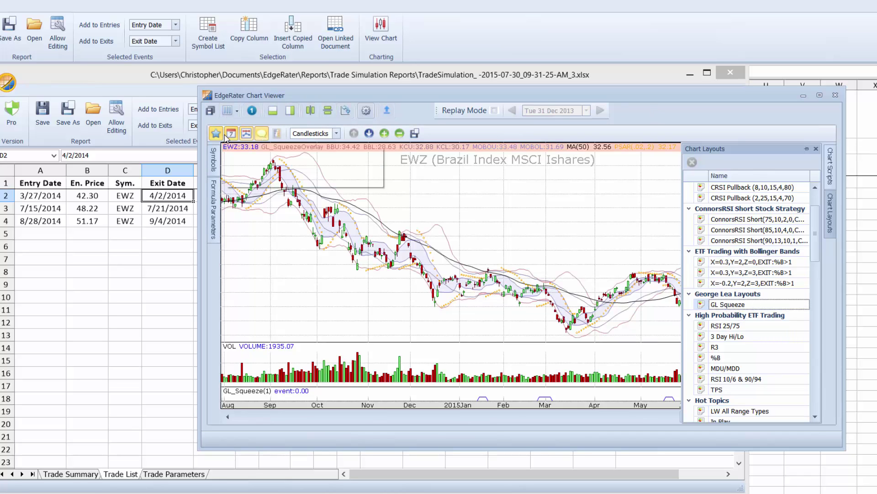
Step: Reset EWZ to a single plain candlestick chart with entry and exit annotations shown
click(252, 110)
click(508, 283)
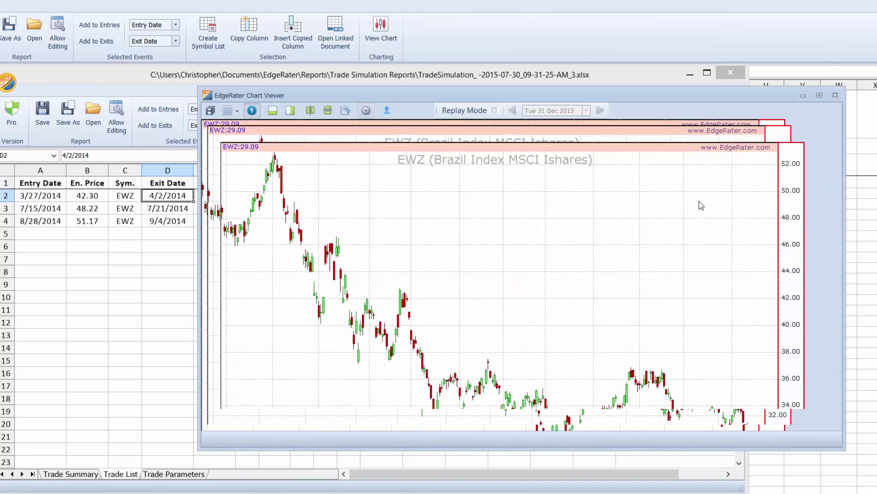
drag(701, 101, 738, 124)
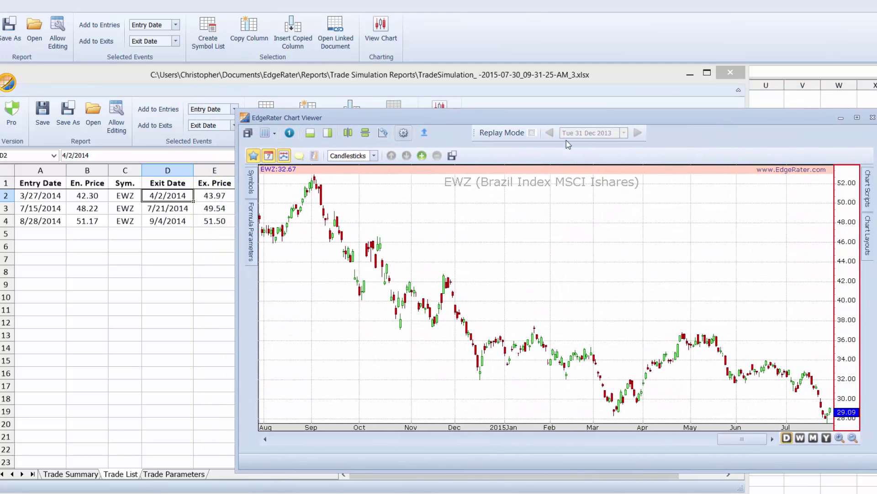
click(300, 156)
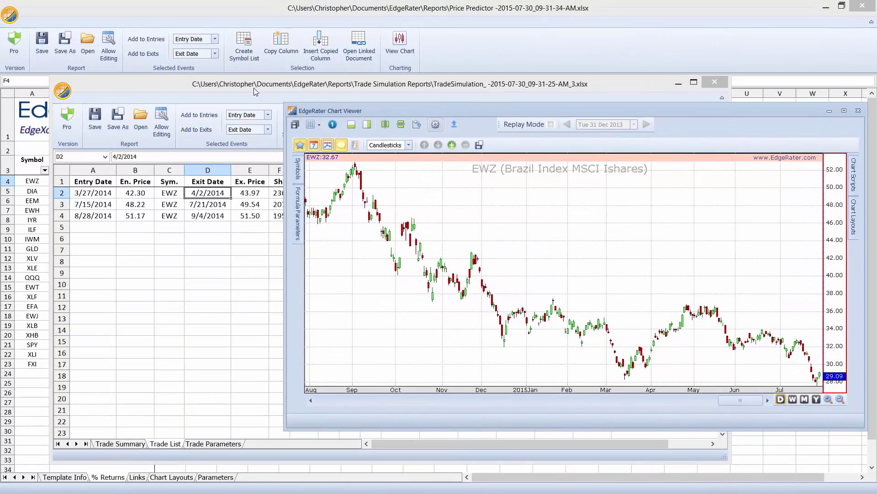
Step: Snap the trade list to the left half and jump the chart to the 7/21/2014 trade
click(254, 87)
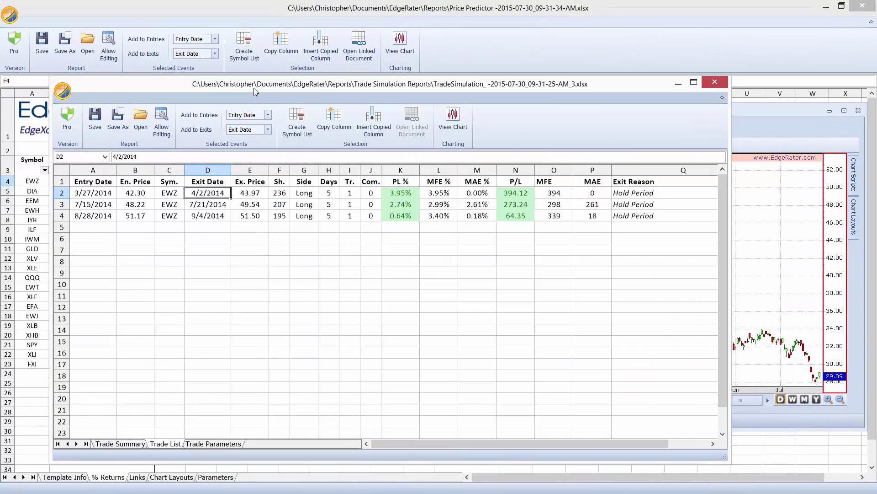
key(super+Left)
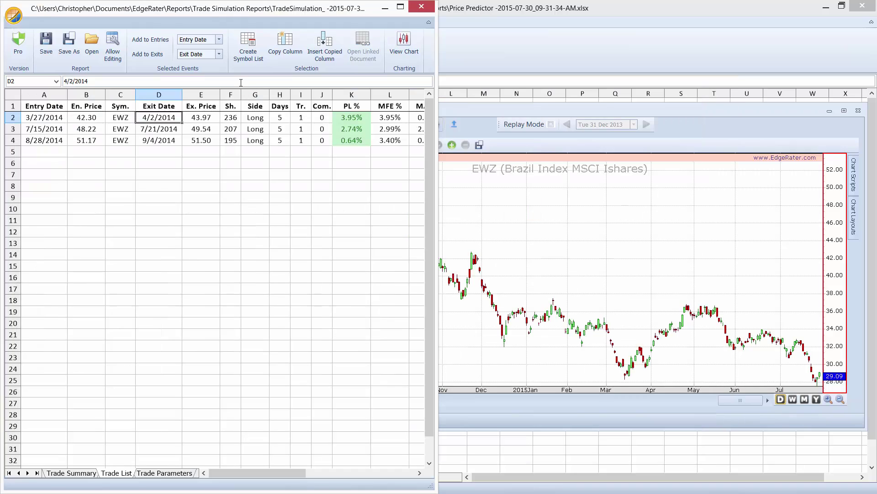
drag(482, 111, 486, 111)
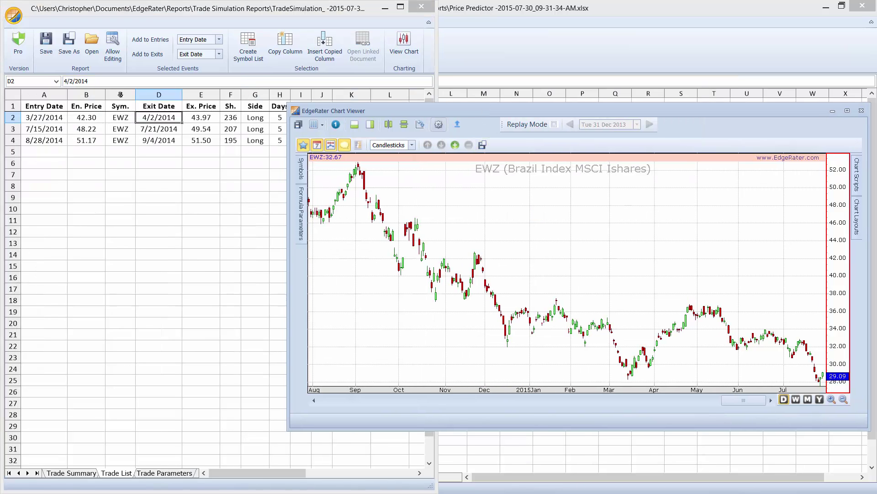
click(140, 121)
click(151, 128)
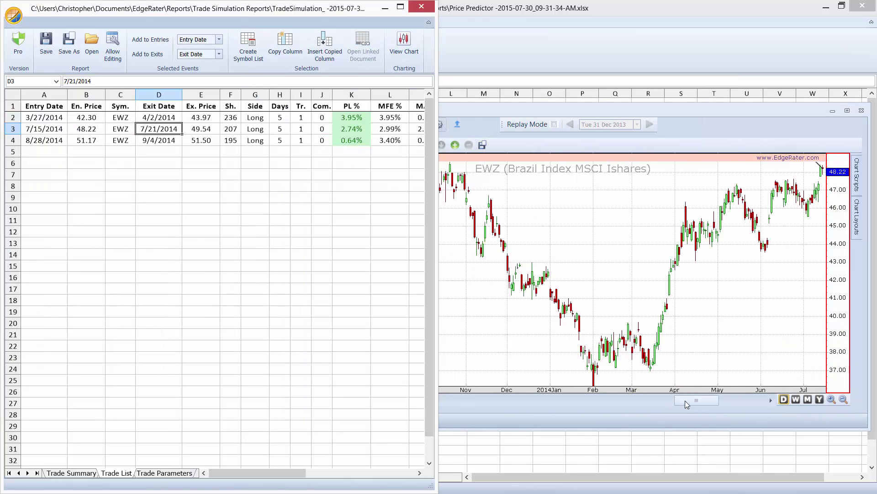
drag(688, 403, 716, 401)
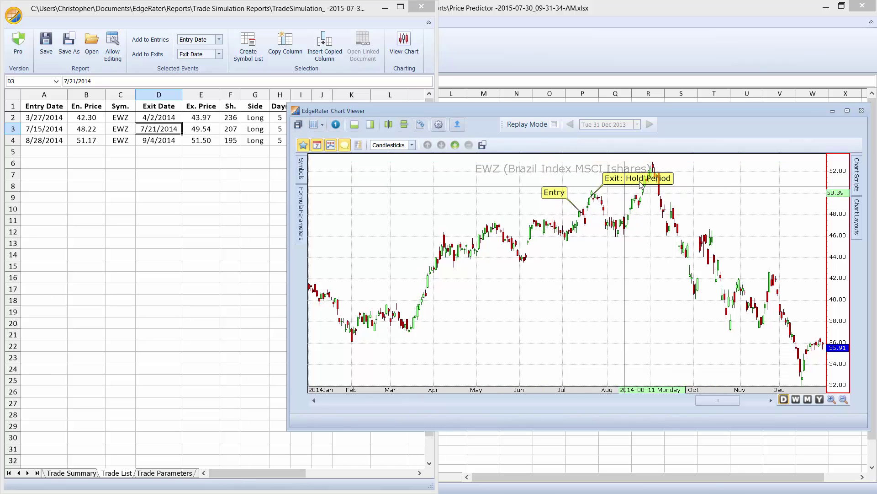
Step: Step the chart through the 4/2/2014, 9/4/2014 and 7/21/2014 trades
click(162, 119)
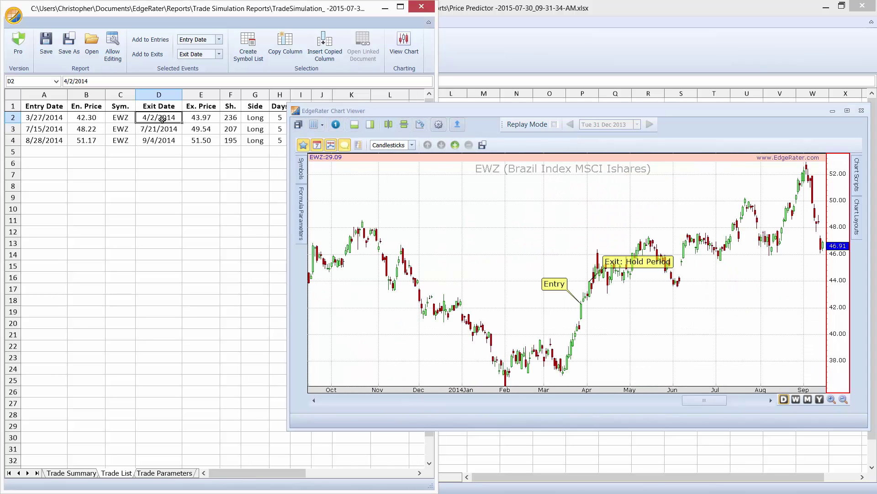
key(Down)
key(Down)
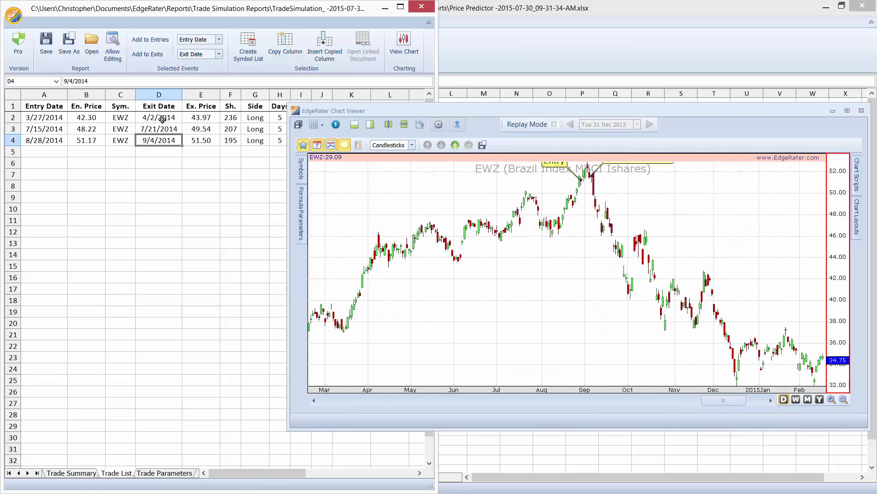
key(Up)
key(Up)
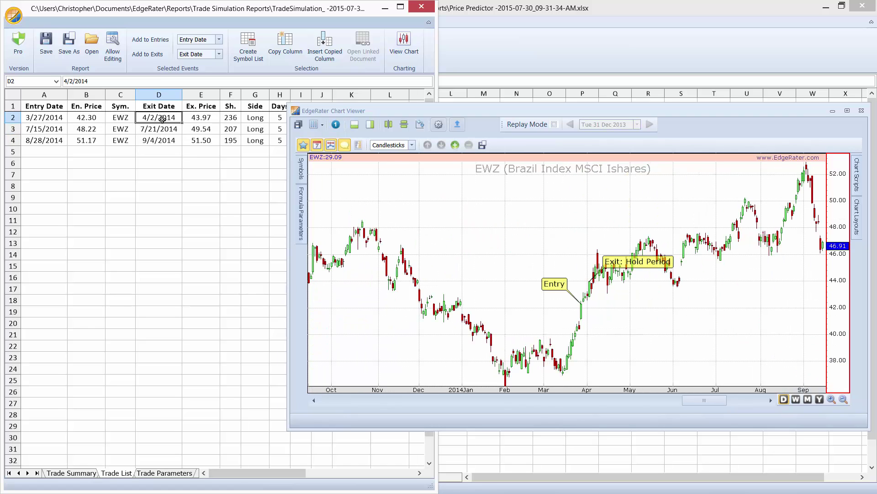
key(Down)
key(Down)
key(Up)
key(Up)
Step: Close the chart and view the Trade Summary: 3 winners, 2.44% average profit, $731.71 total
click(862, 112)
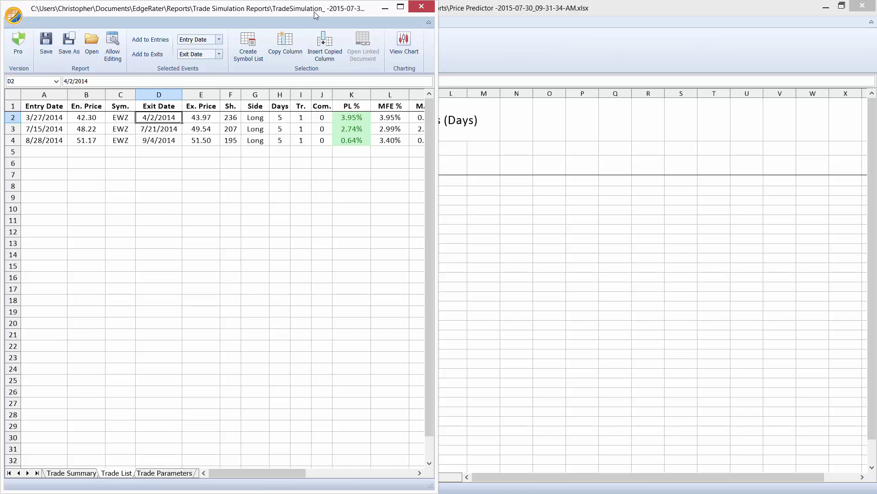
drag(315, 16, 607, 47)
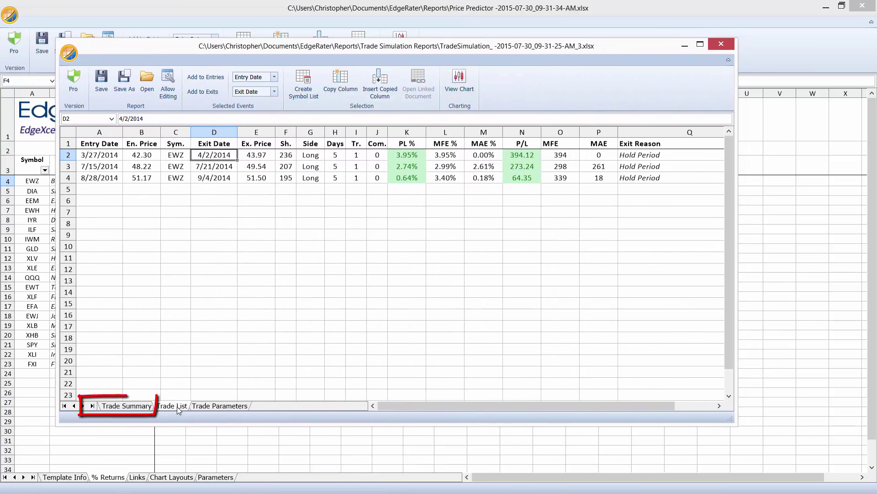
click(126, 406)
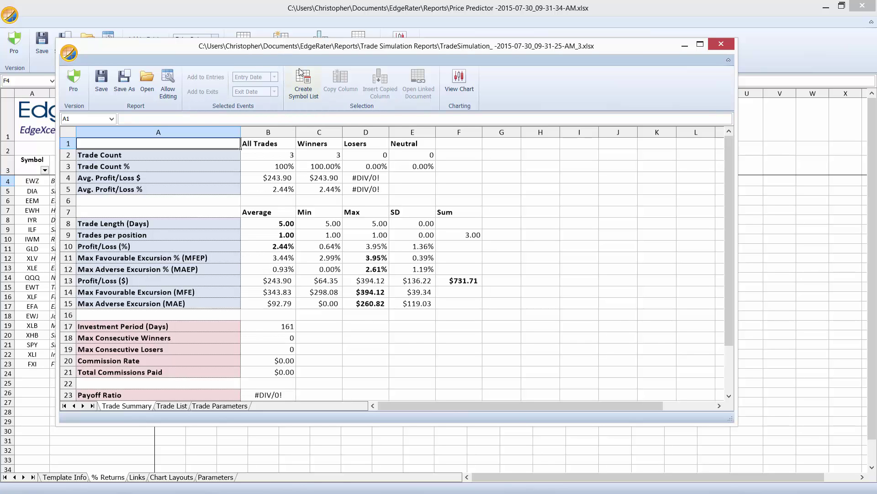
drag(297, 50, 327, 207)
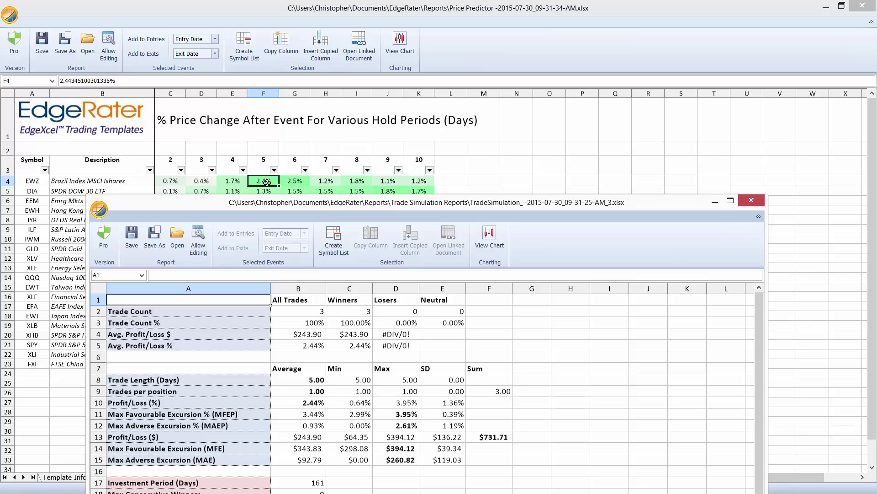
drag(276, 203, 264, 68)
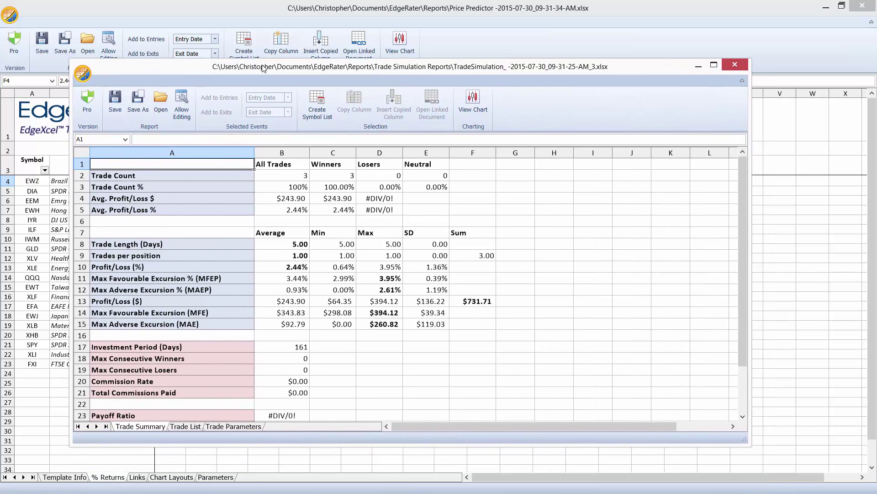
Step: Close the trade simulation report, then close the Price Predictor report window
click(734, 65)
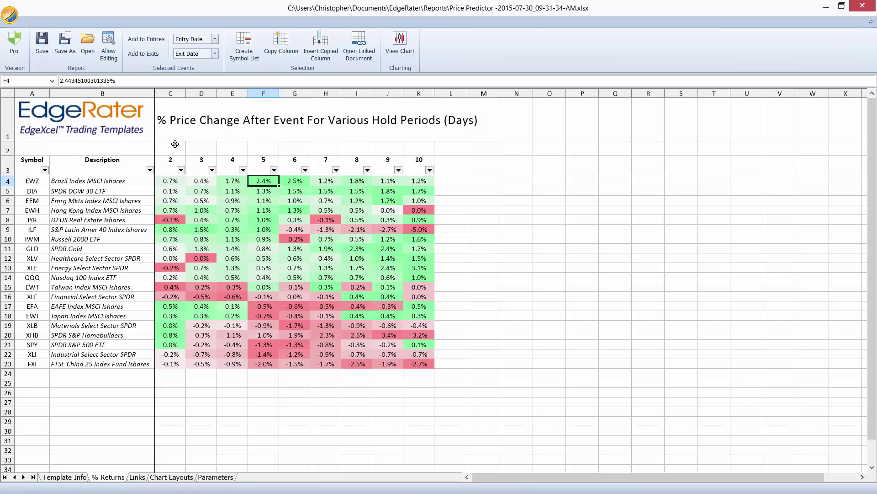
click(854, 9)
Step: Discard changes to the Price Predictor report and auto-hide the Symbol Lists panel
click(441, 290)
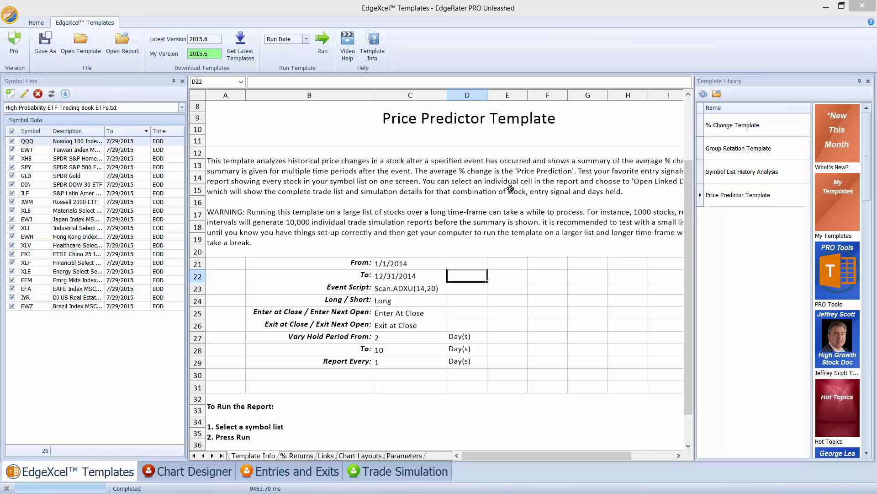
click(183, 82)
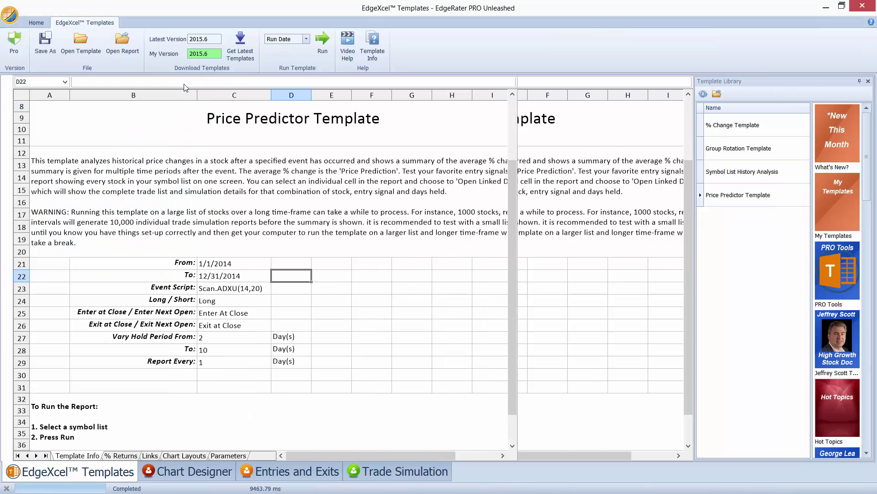